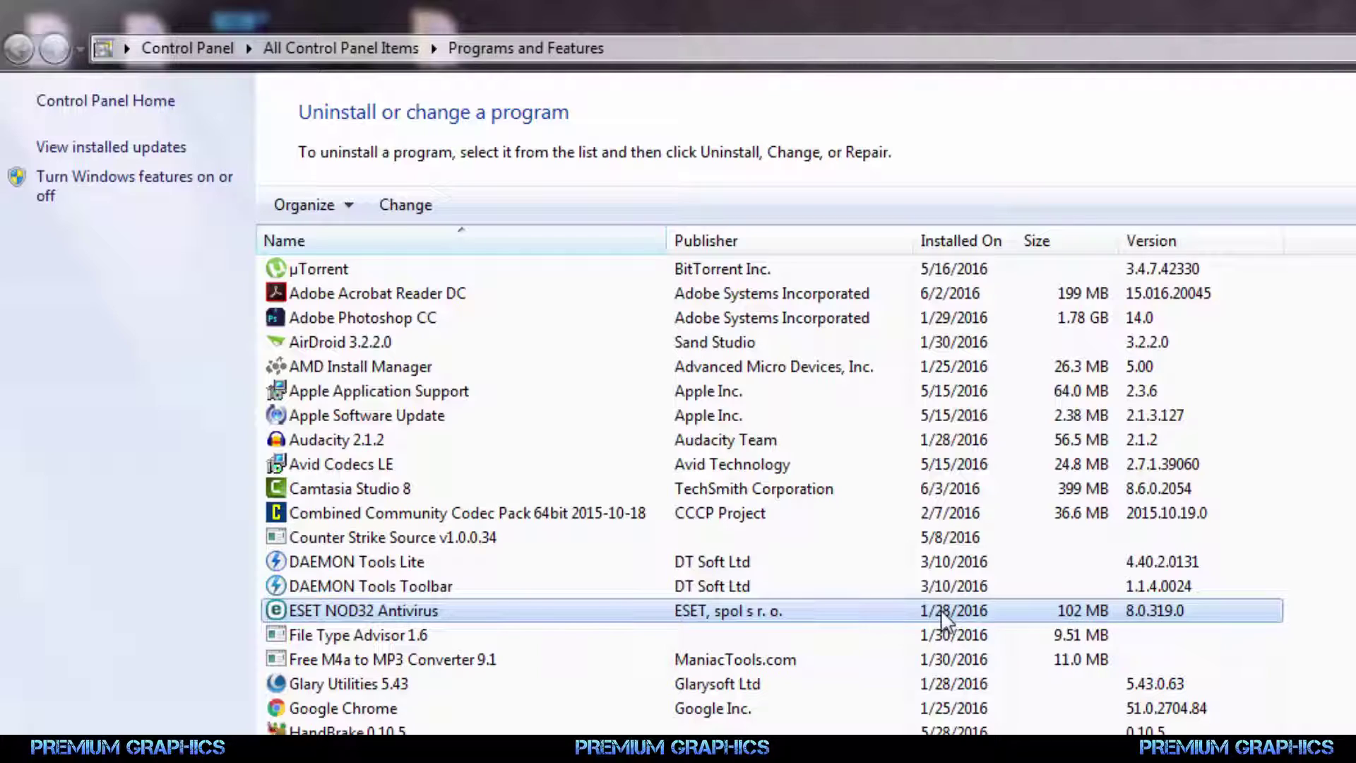
# Start the Change option for ESET NOD32 Antivirus in Control Panel's program list
pyautogui.rightClick(727, 613)
pyautogui.press('Return')
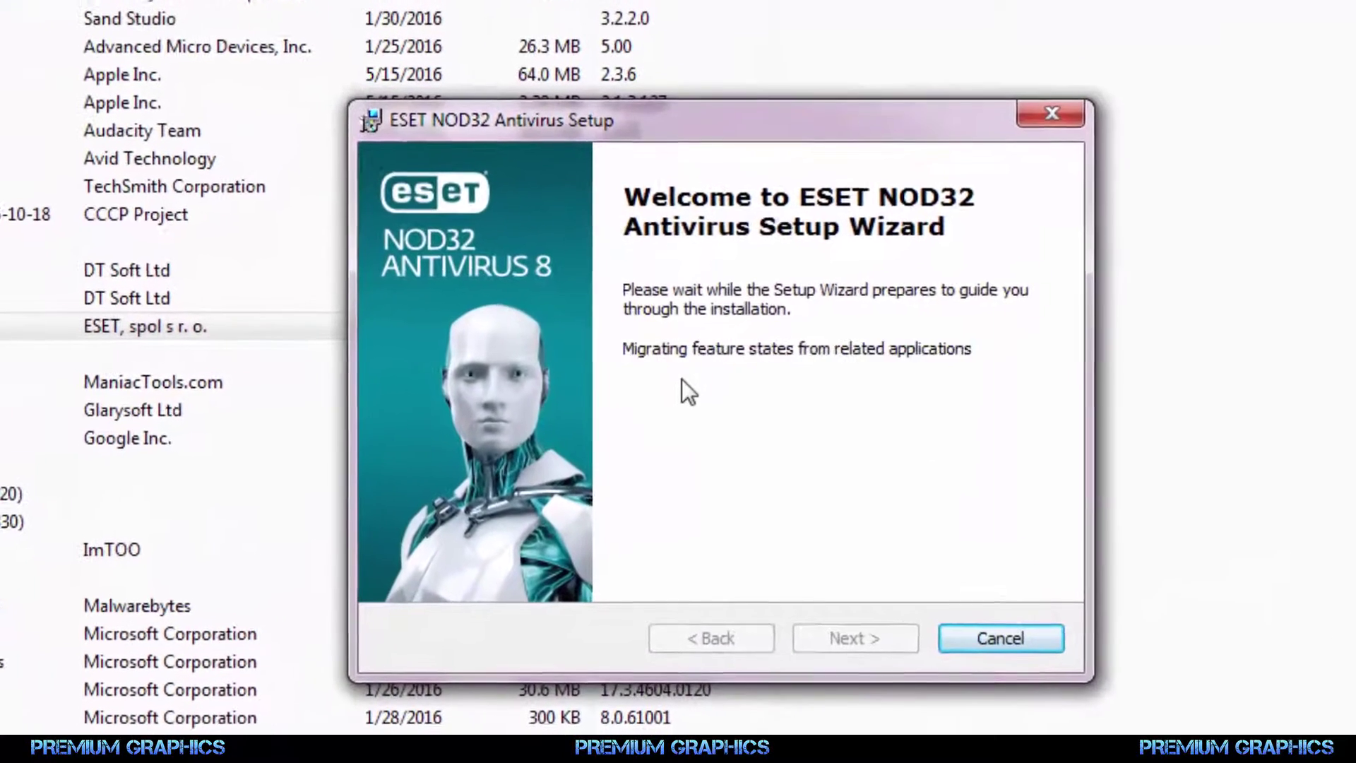
# Remove ESET NOD32 Antivirus, citing 'Affecting computer performance' as the reason
pyautogui.click(851, 644)
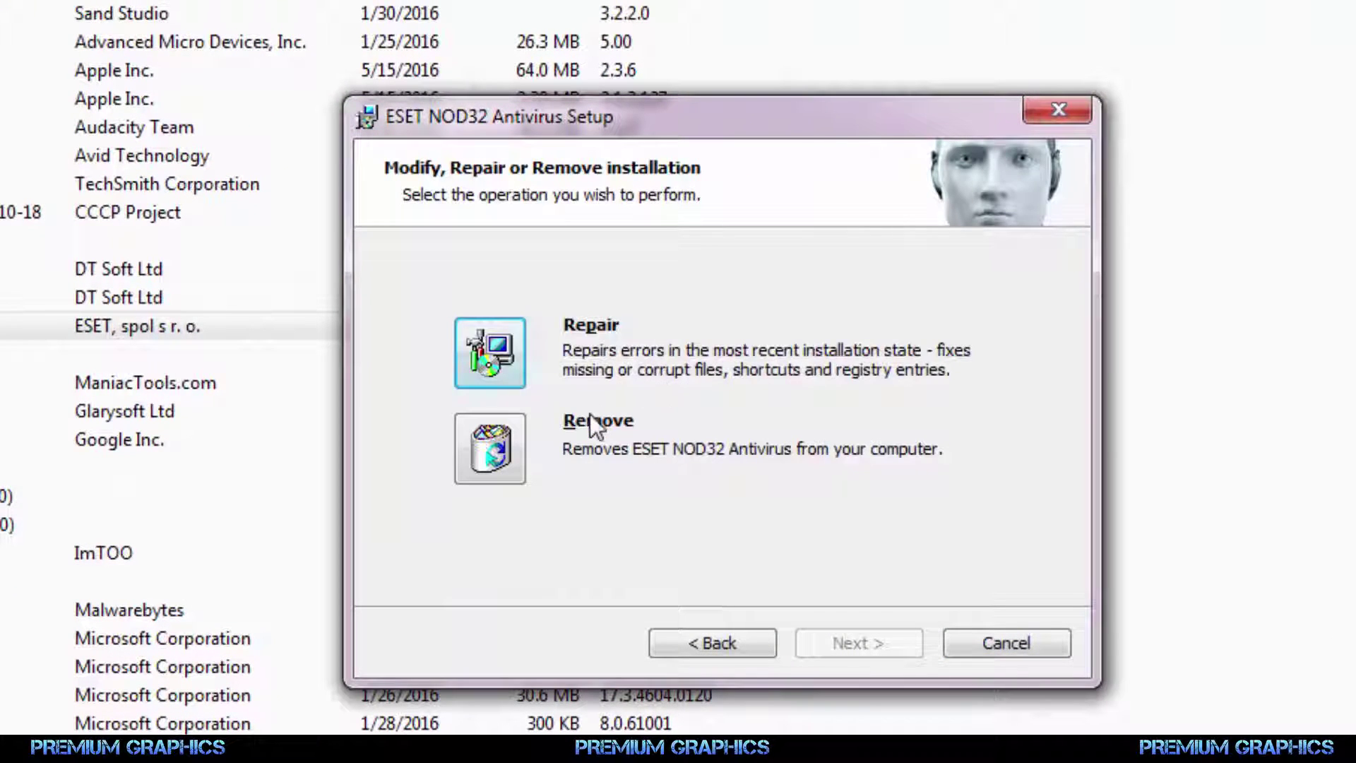
pyautogui.click(492, 446)
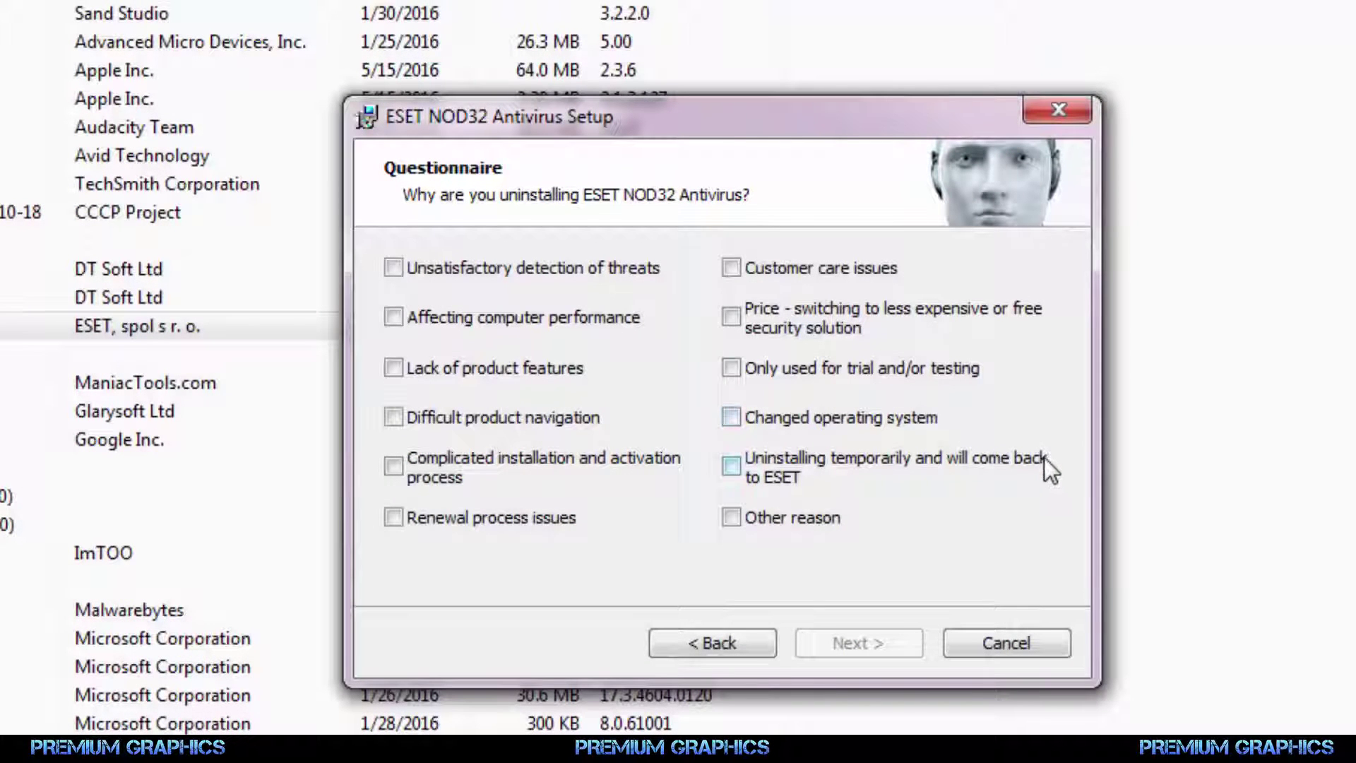
pyautogui.click(393, 317)
pyautogui.click(887, 637)
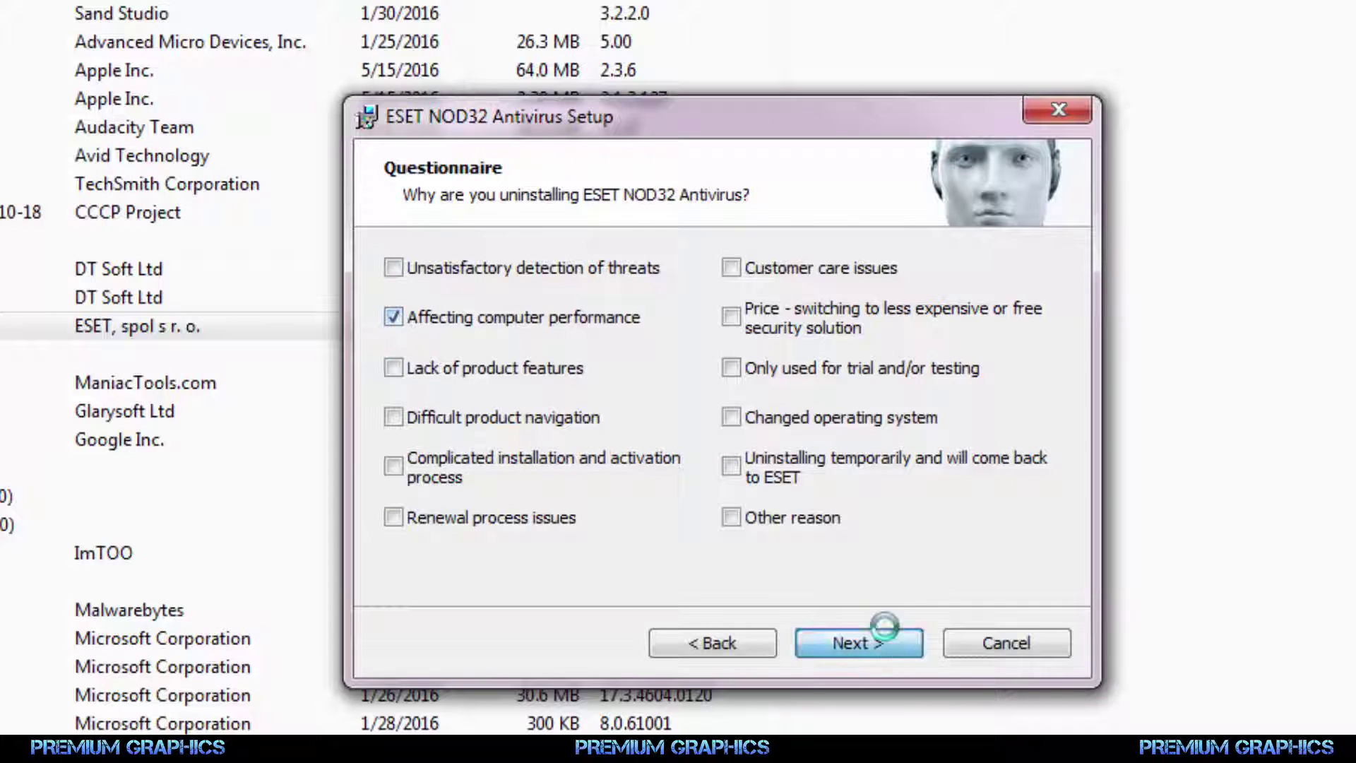
pyautogui.click(864, 644)
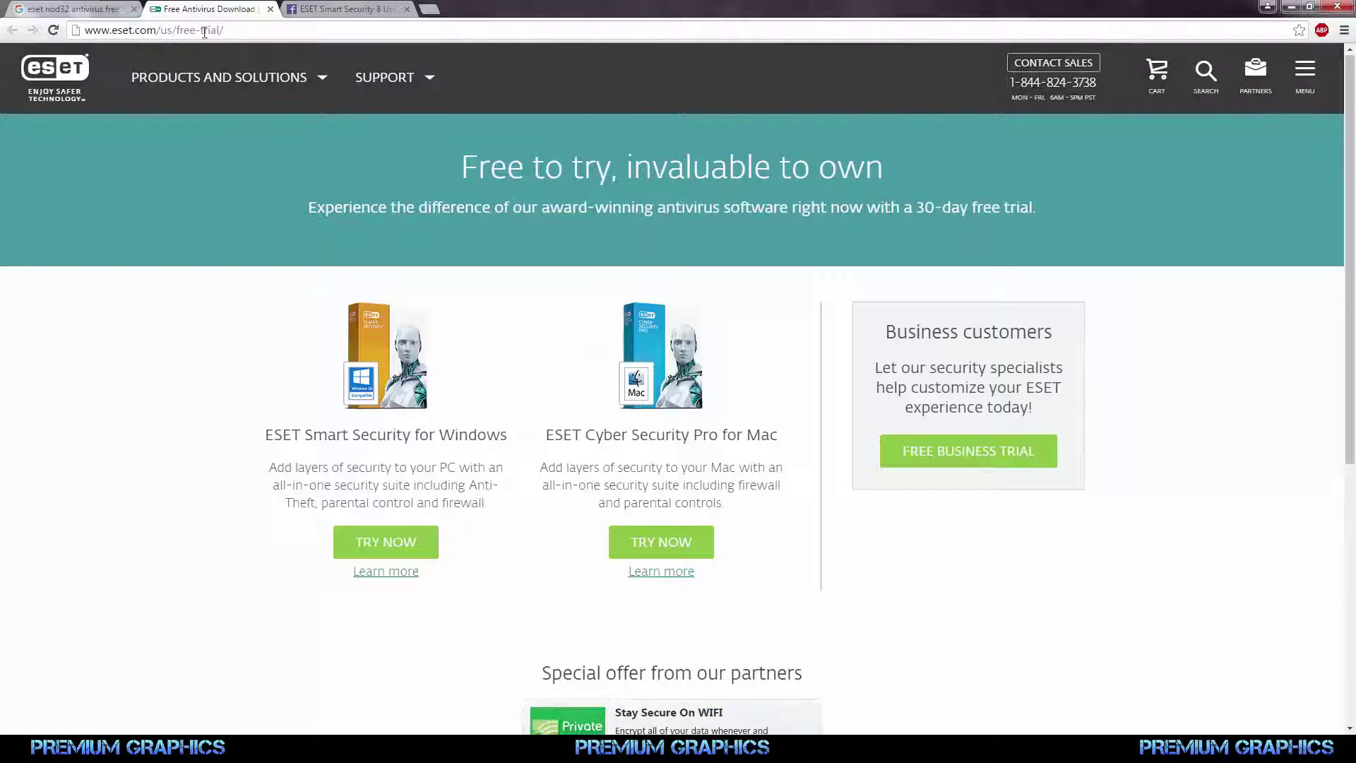
# Download eset_smart_security_live_installer.exe via TRY NOW for ESET Smart Security for Windows
pyautogui.click(393, 546)
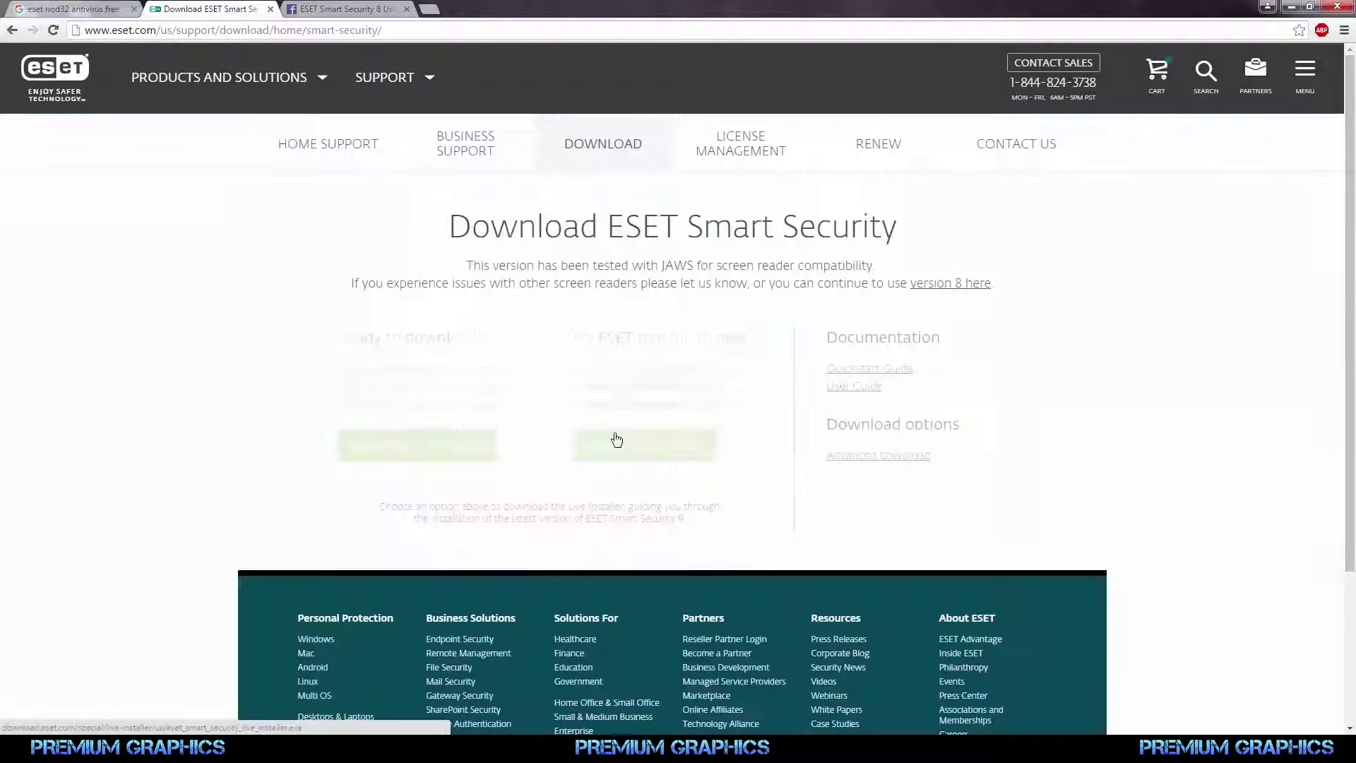
pyautogui.click(658, 454)
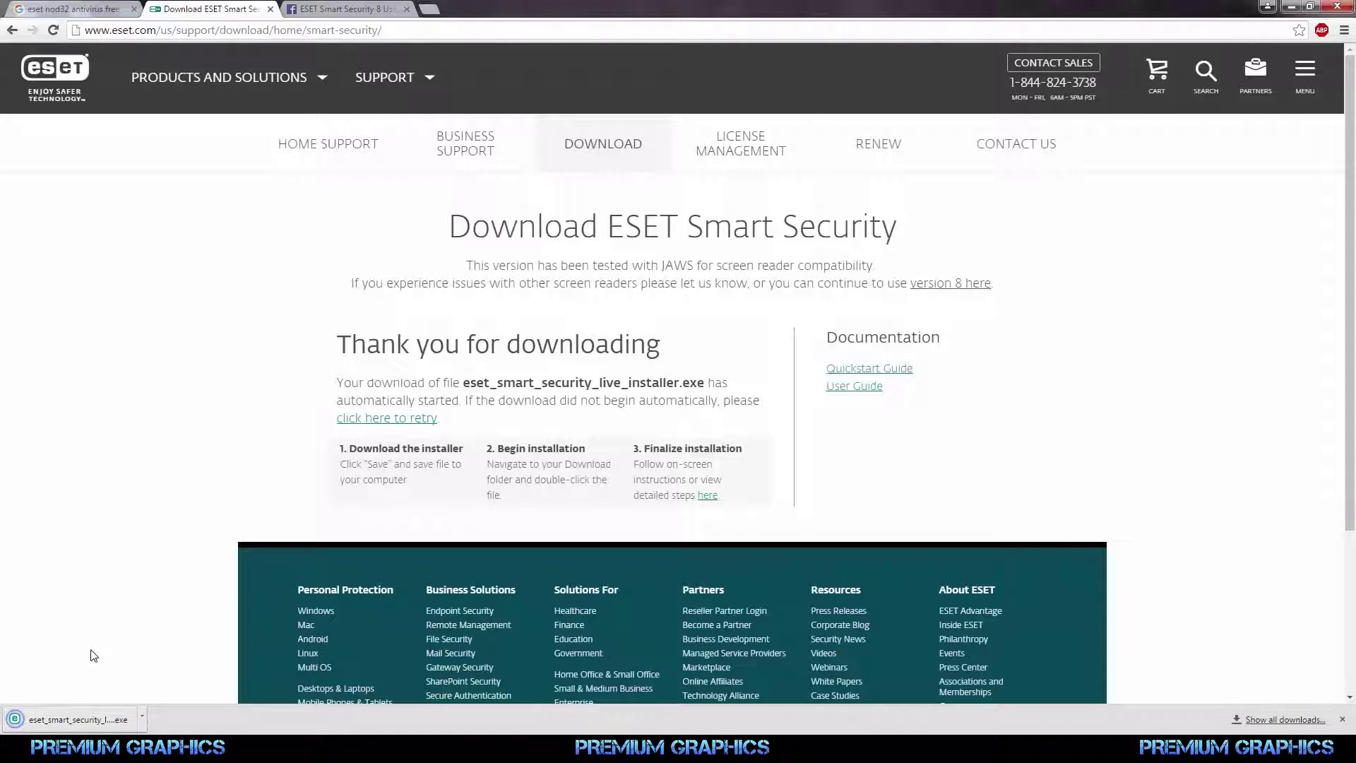
# Run the live installer, accept the license, enable potentially unwanted application detection, and install
pyautogui.click(68, 719)
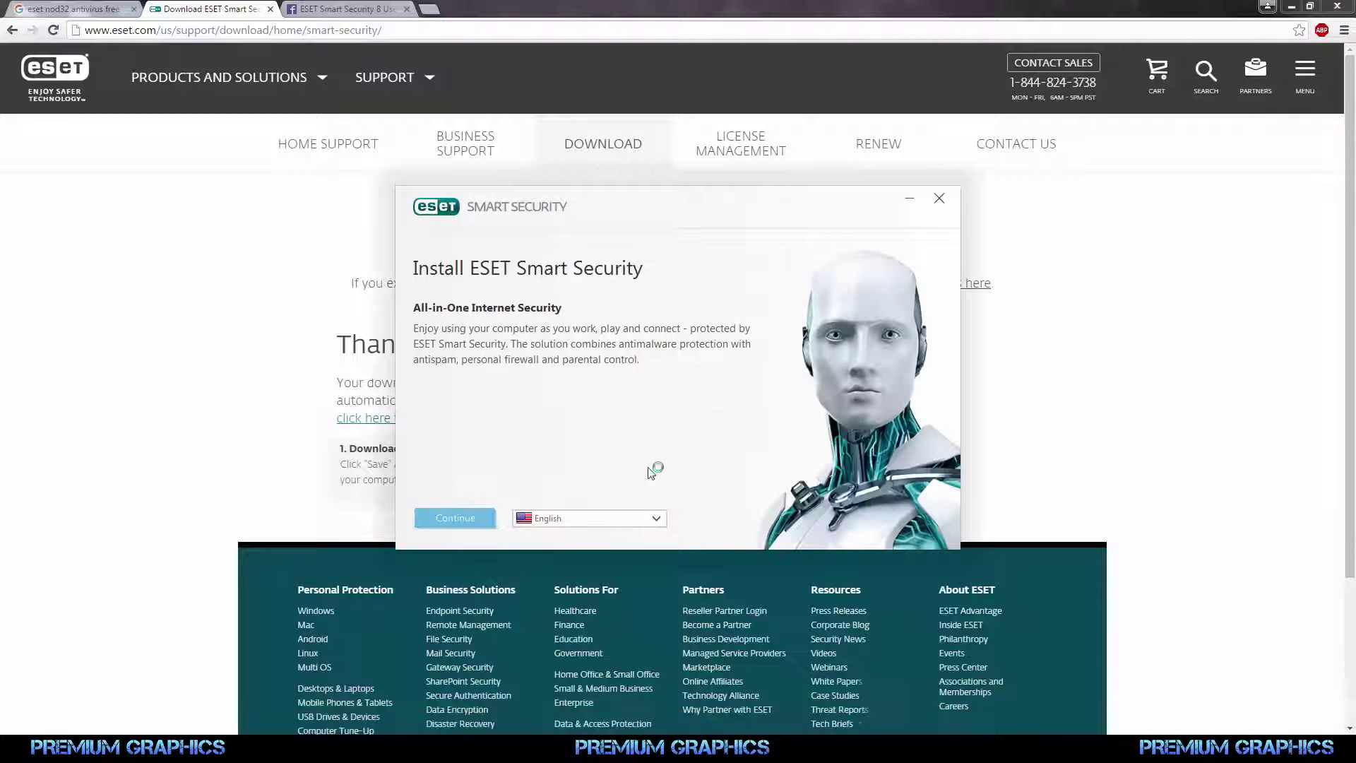
pyautogui.click(470, 520)
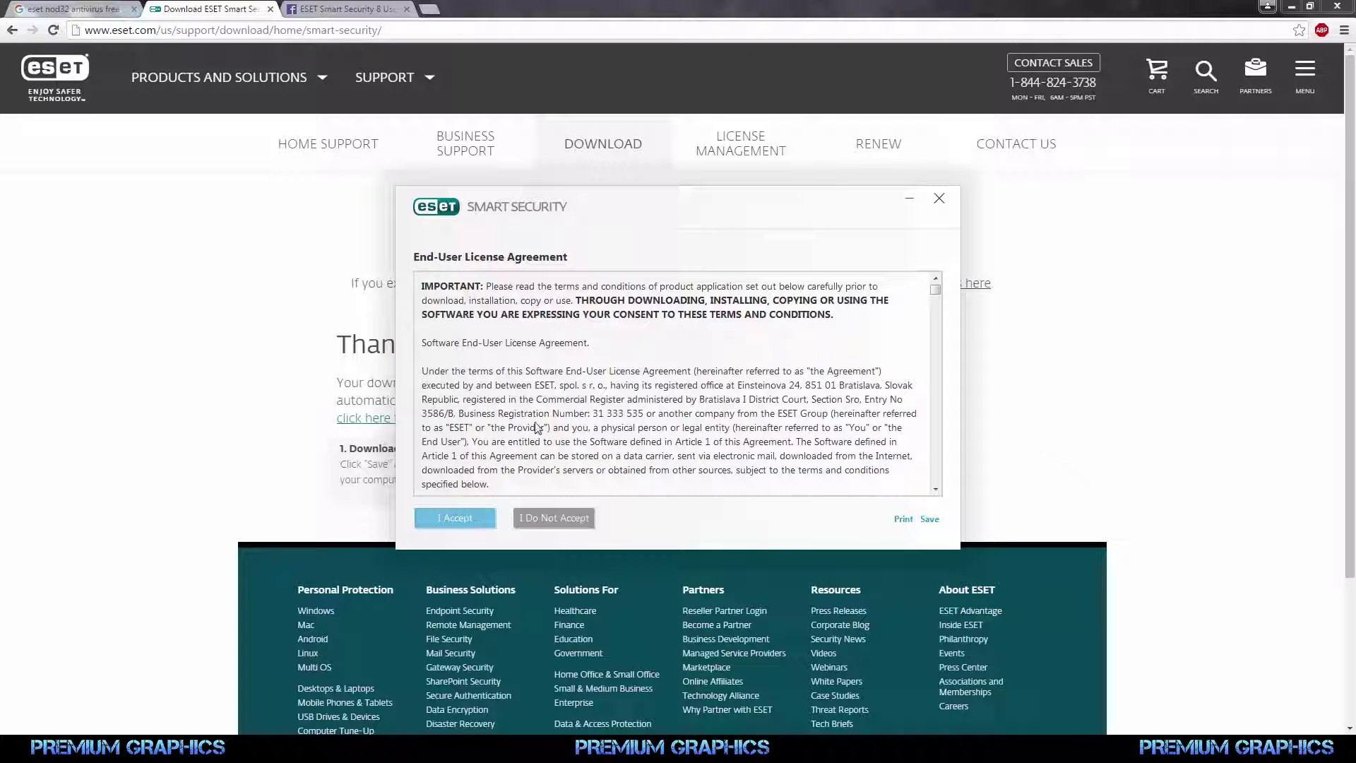
pyautogui.click(468, 523)
pyautogui.click(468, 523)
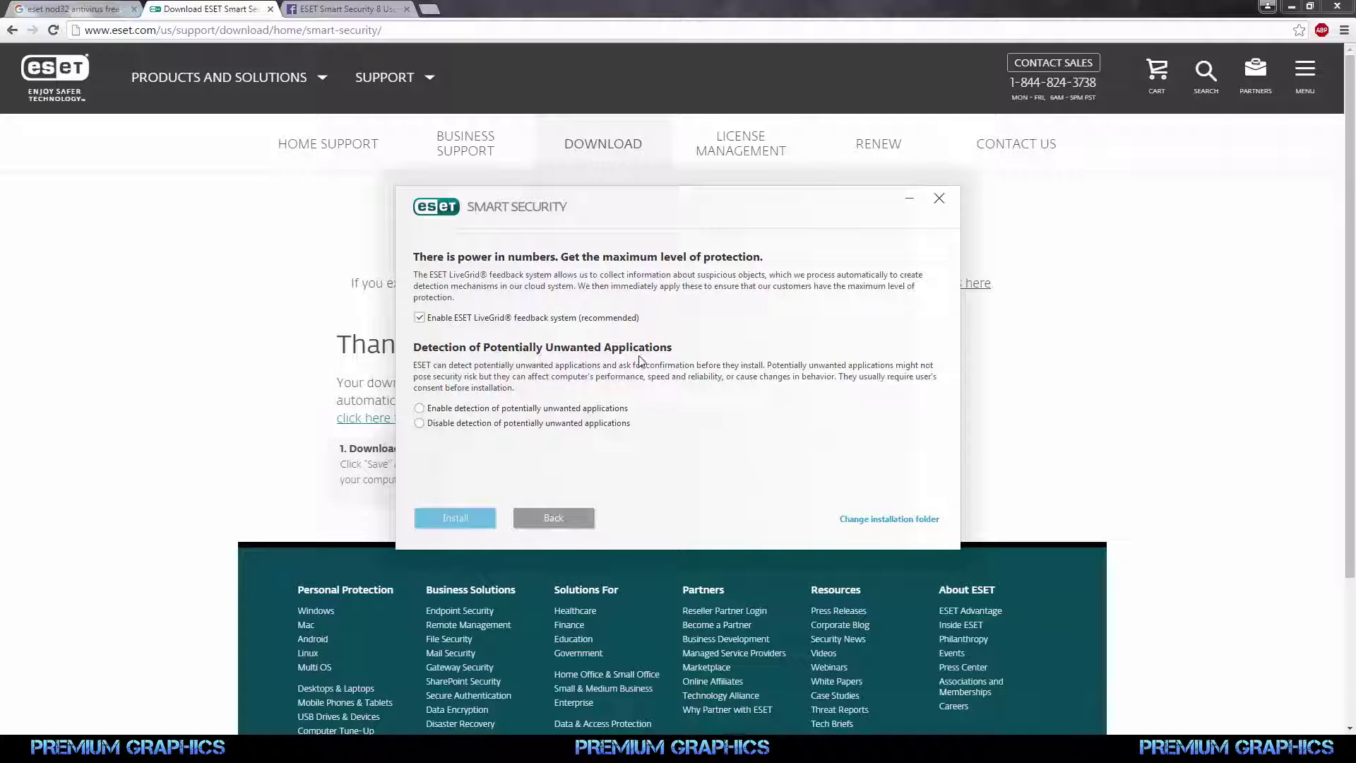
pyautogui.click(421, 410)
pyautogui.click(456, 519)
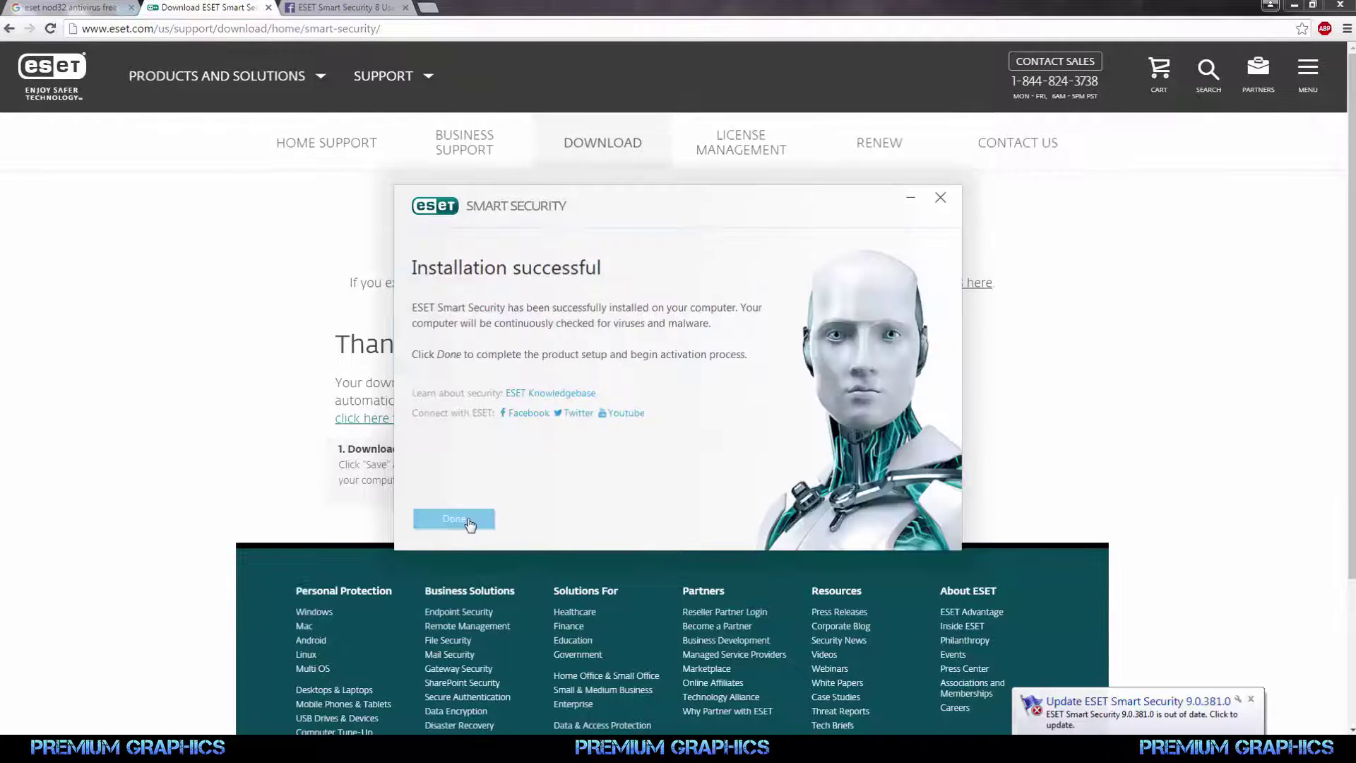
# Finish setup, paste a license key into Product activation, activate, and dismiss Anti-Theft
pyautogui.click(485, 518)
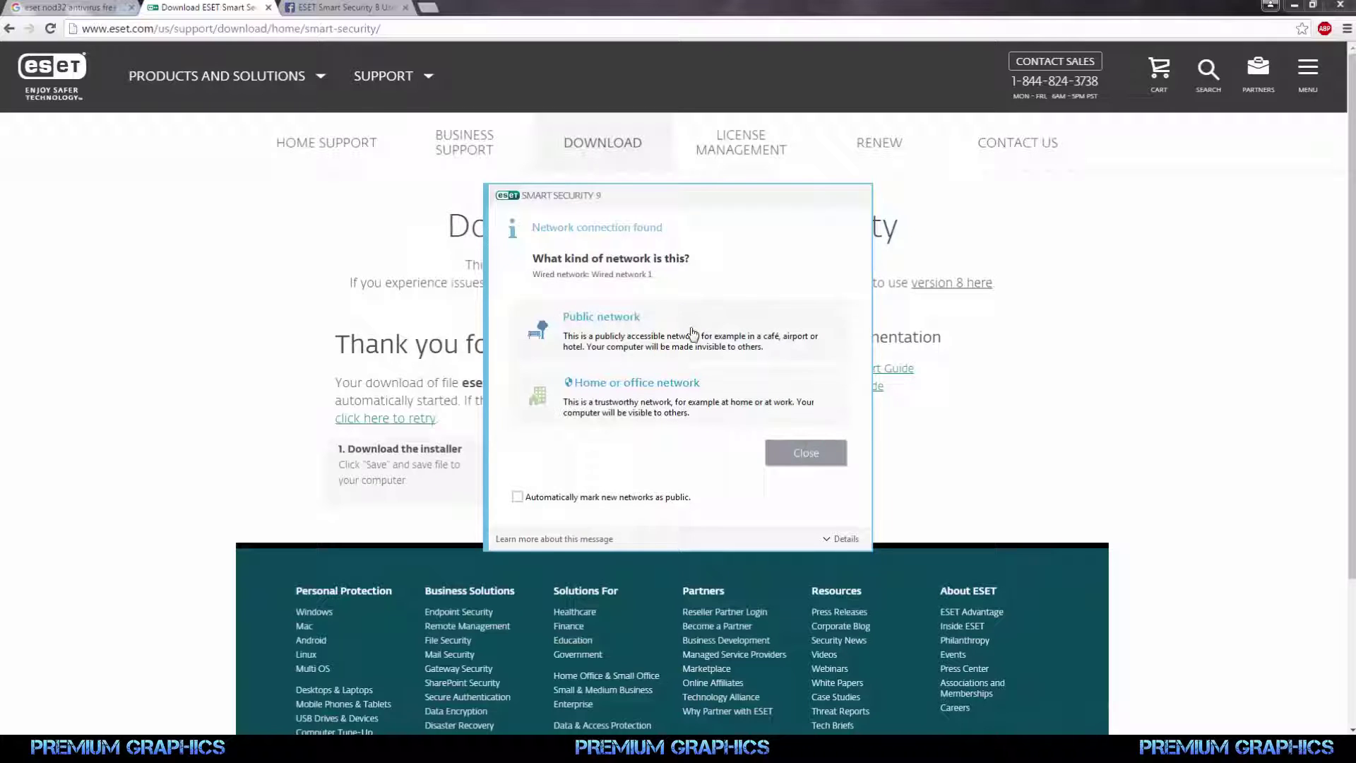
pyautogui.click(650, 407)
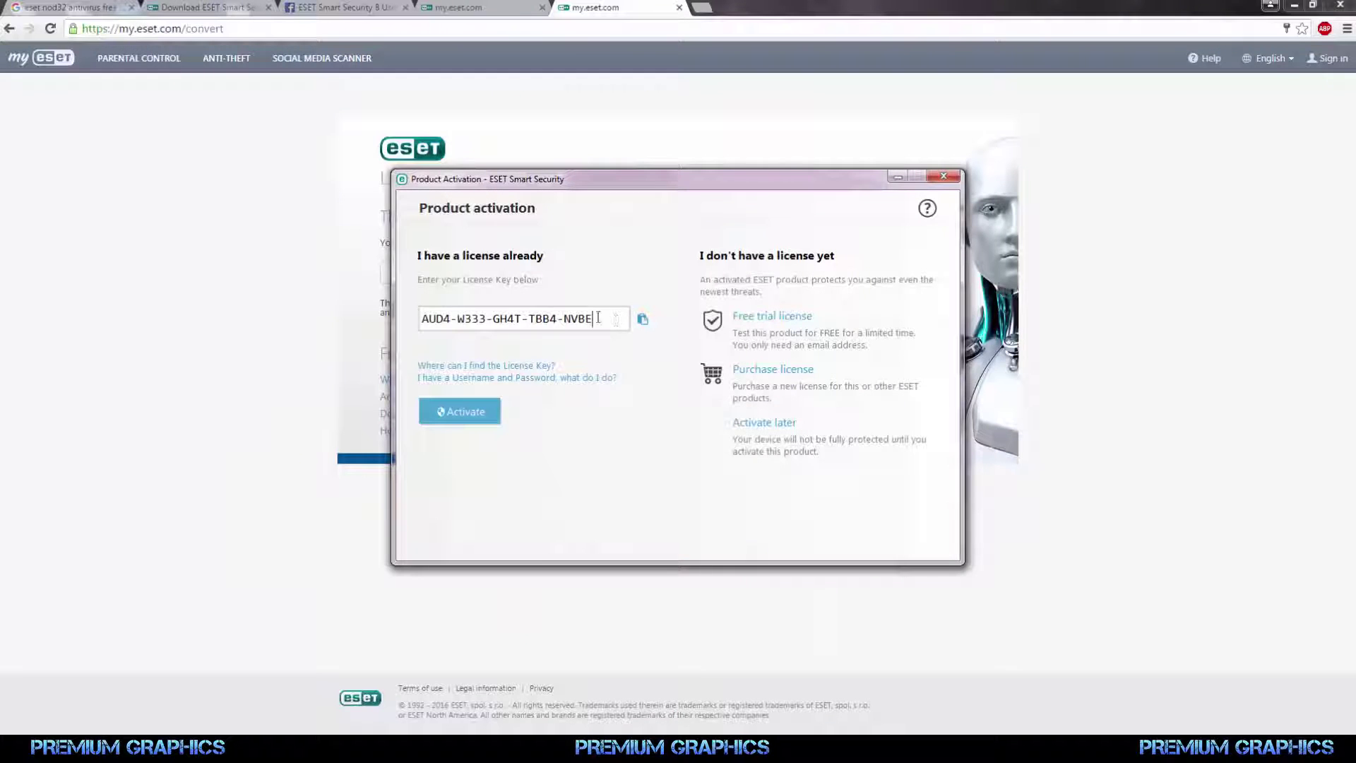
pyautogui.moveTo(593, 318); pyautogui.dragTo(363, 304)
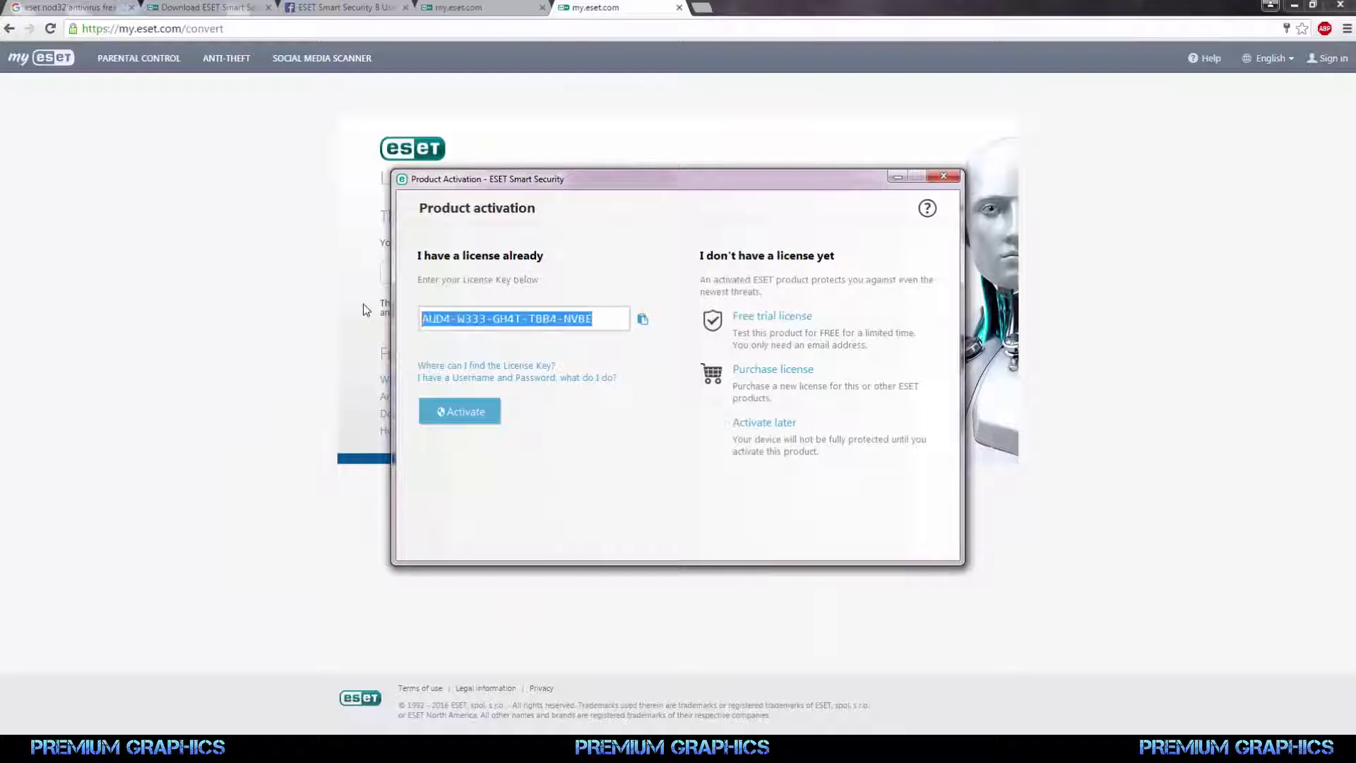
pyautogui.hotkey('ctrl', 'v')
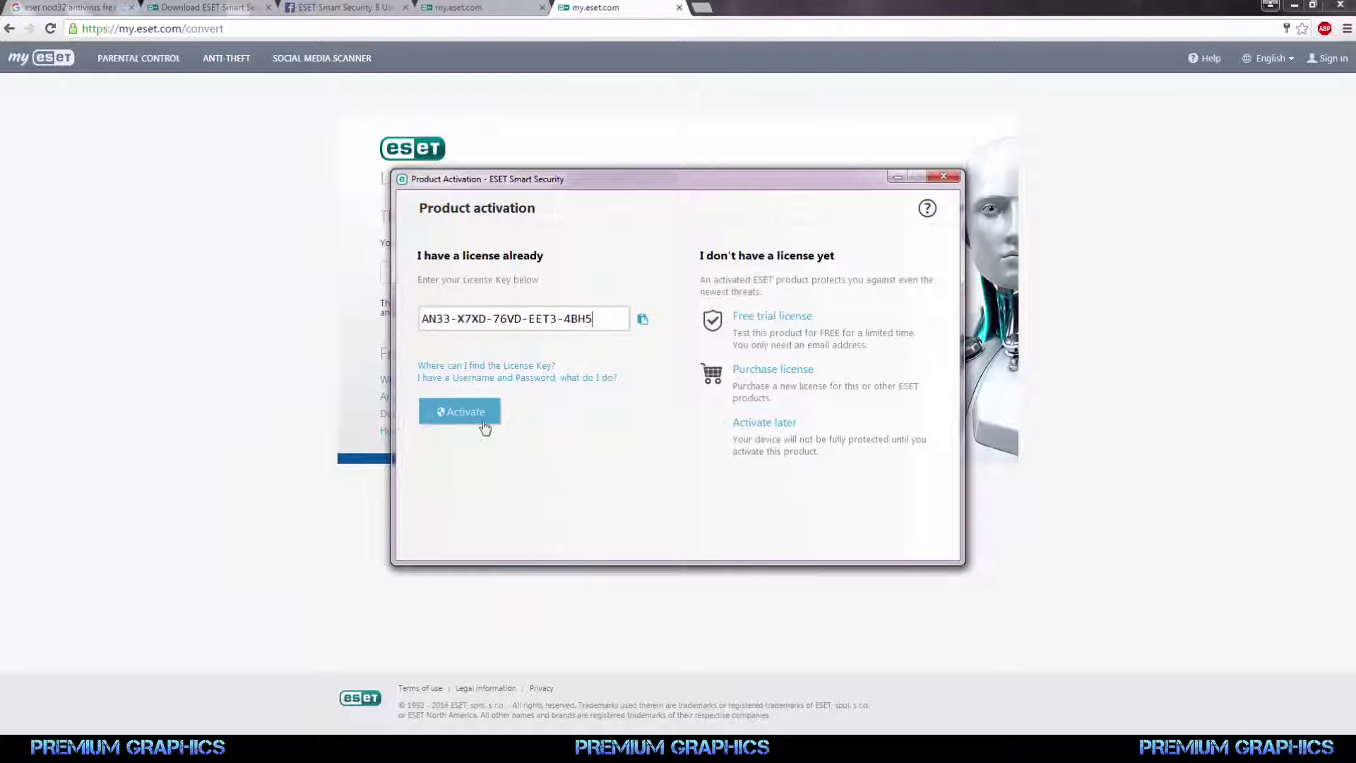
pyautogui.click(462, 412)
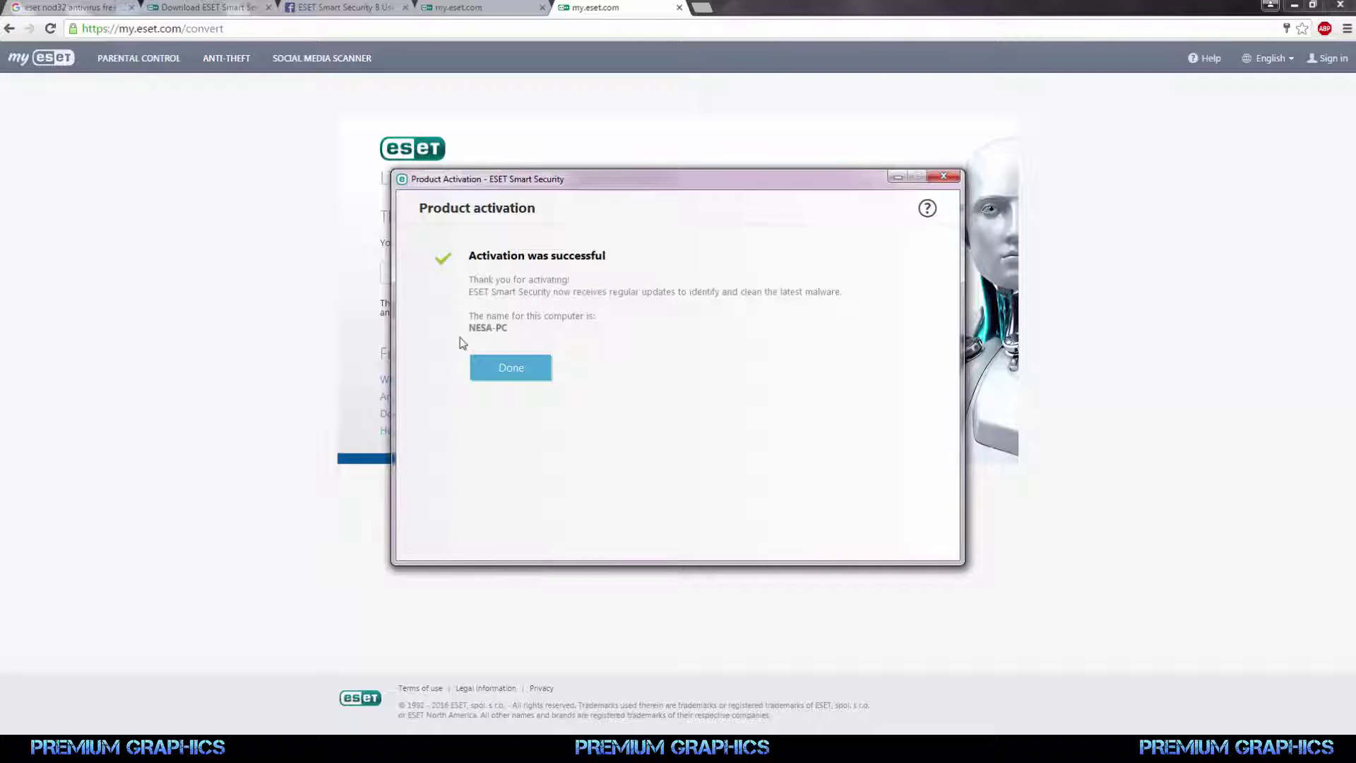
pyautogui.click(510, 372)
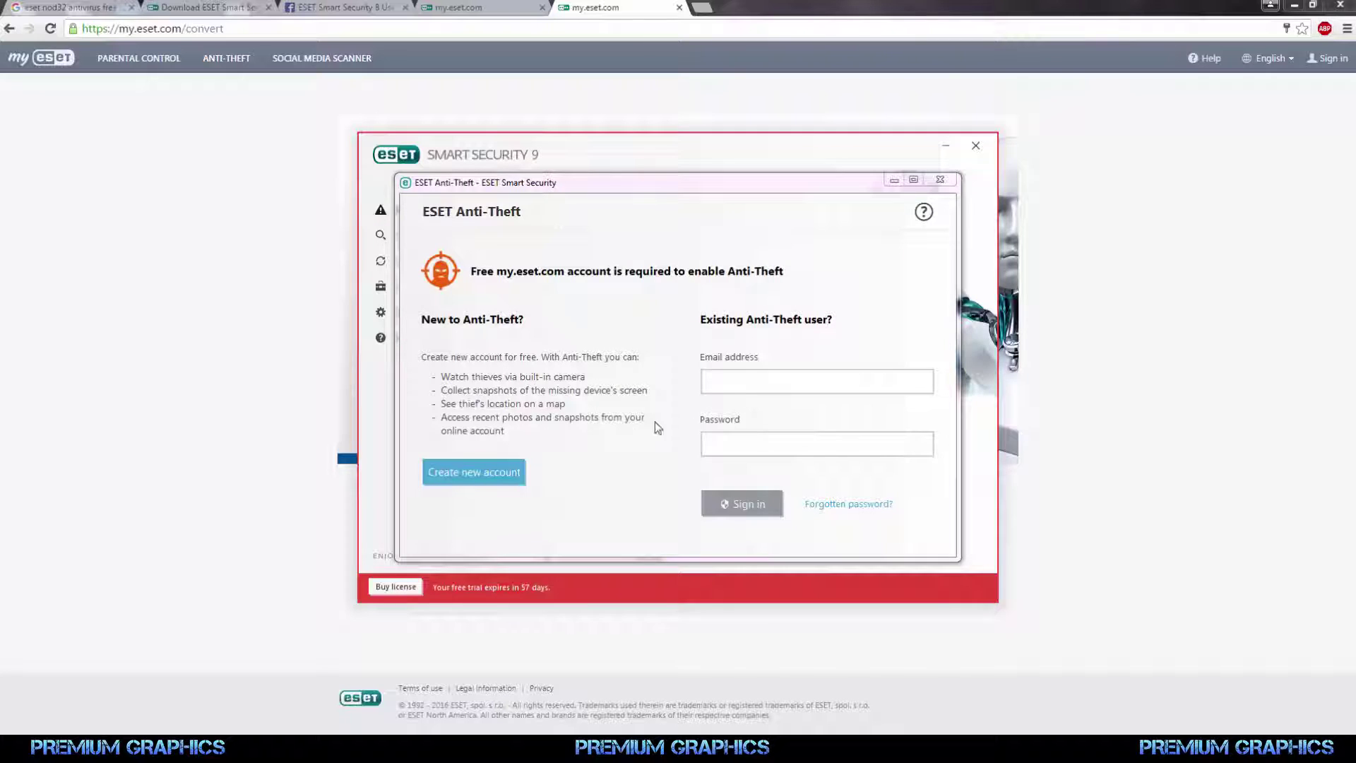
pyautogui.click(940, 179)
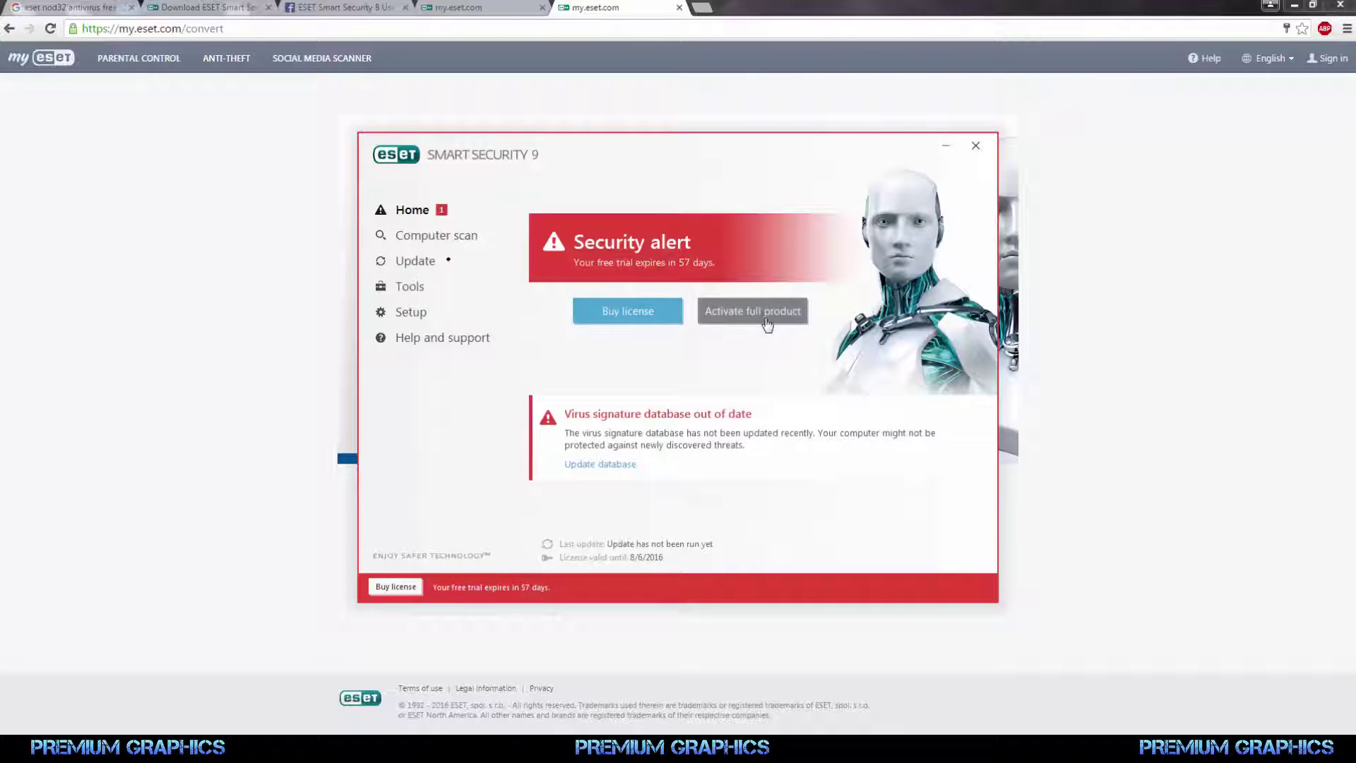
# Update the virus signature database from the Update page, then go back to Home
pyautogui.click(445, 264)
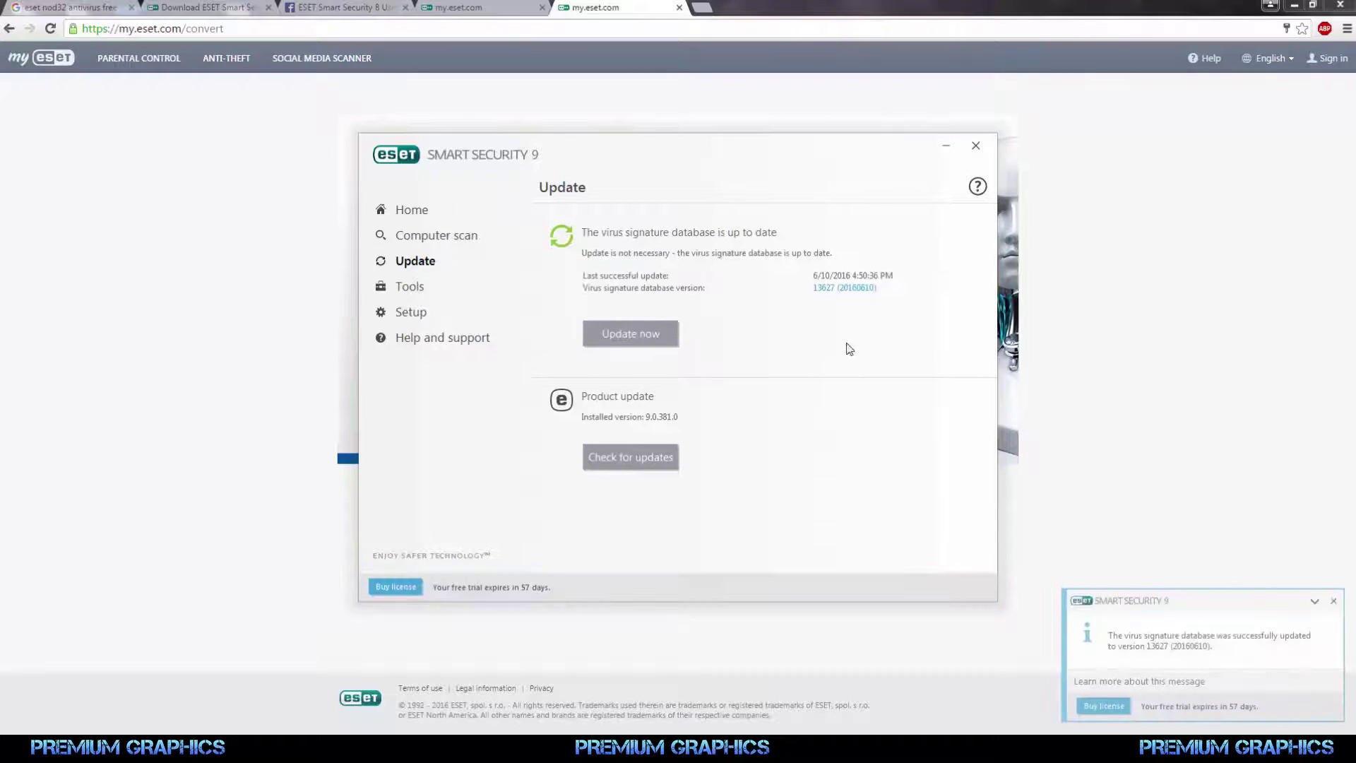
pyautogui.click(443, 211)
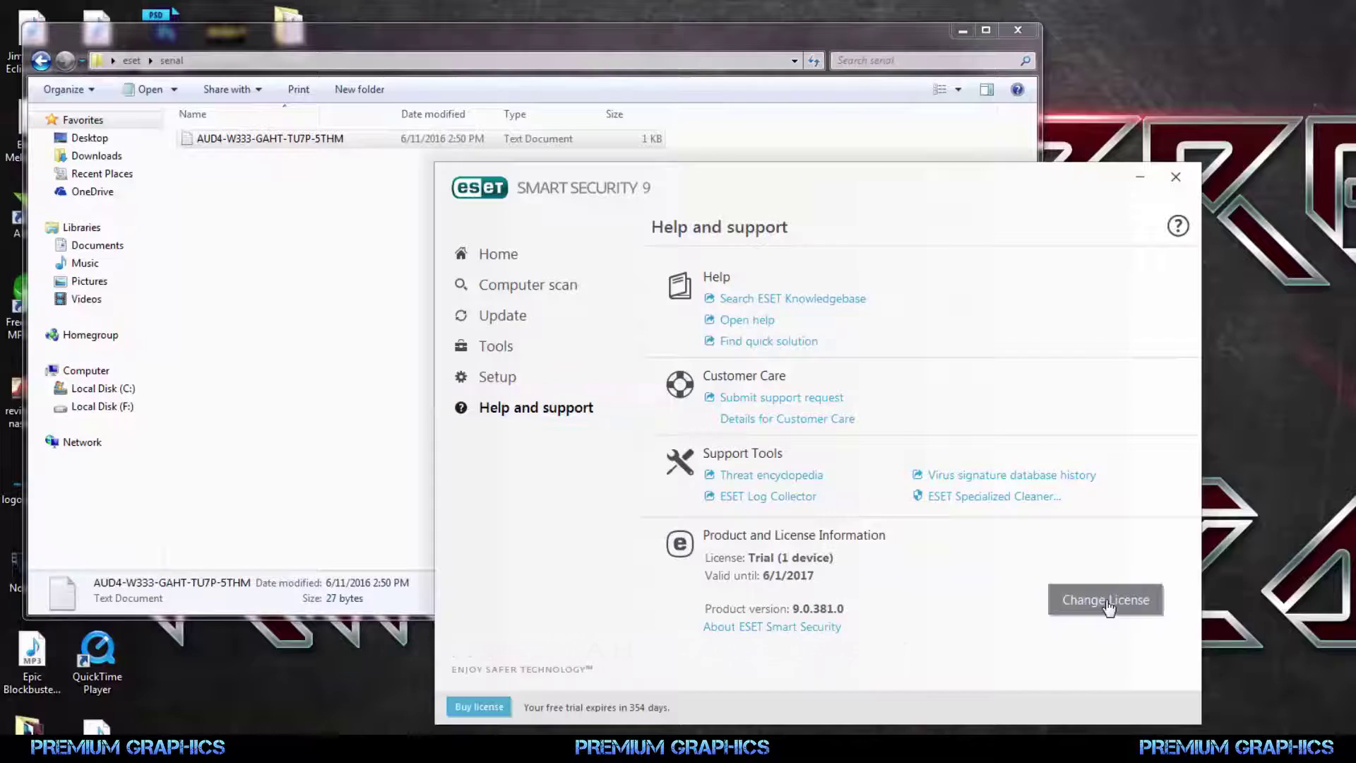
# Start Change License and copy the license key from the text file's name via Rename
pyautogui.click(1107, 604)
pyautogui.click(312, 192)
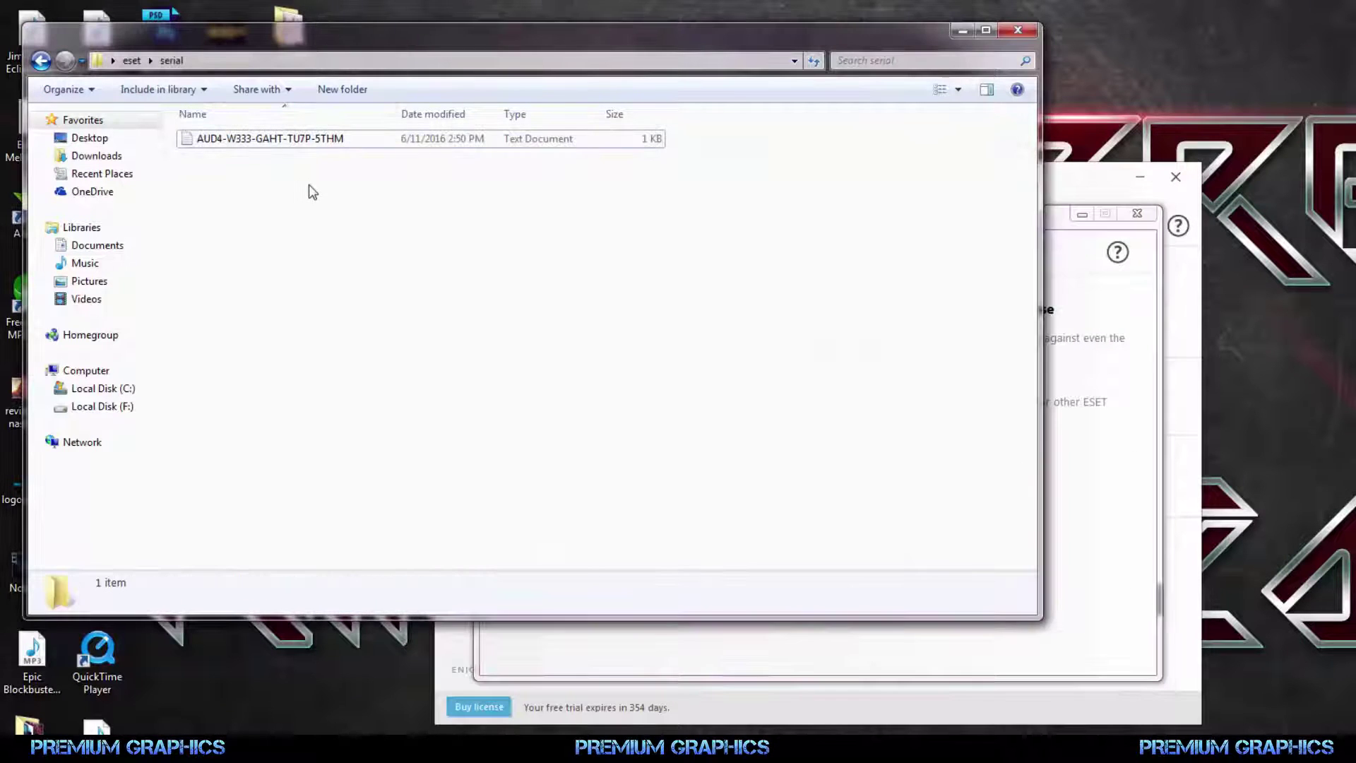
pyautogui.click(355, 141)
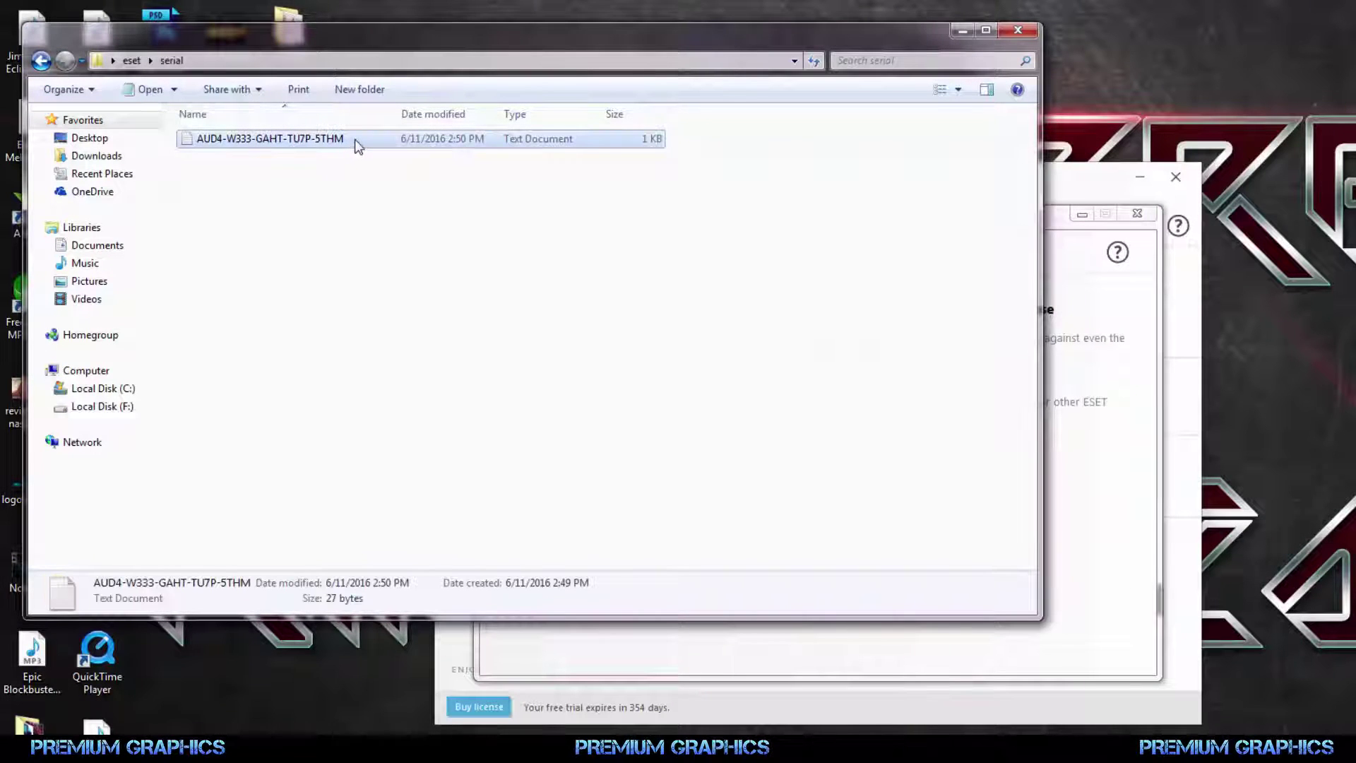
pyautogui.rightClick(355, 141)
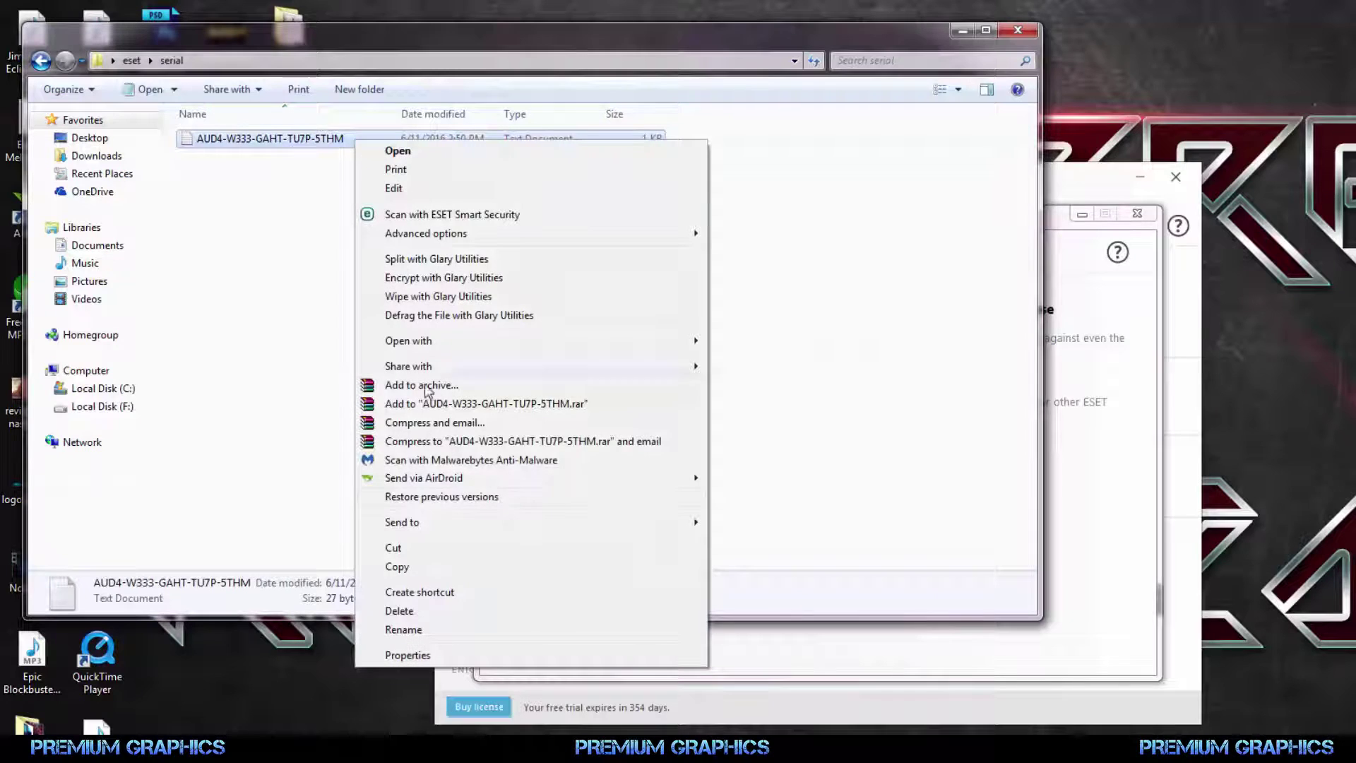
pyautogui.click(422, 630)
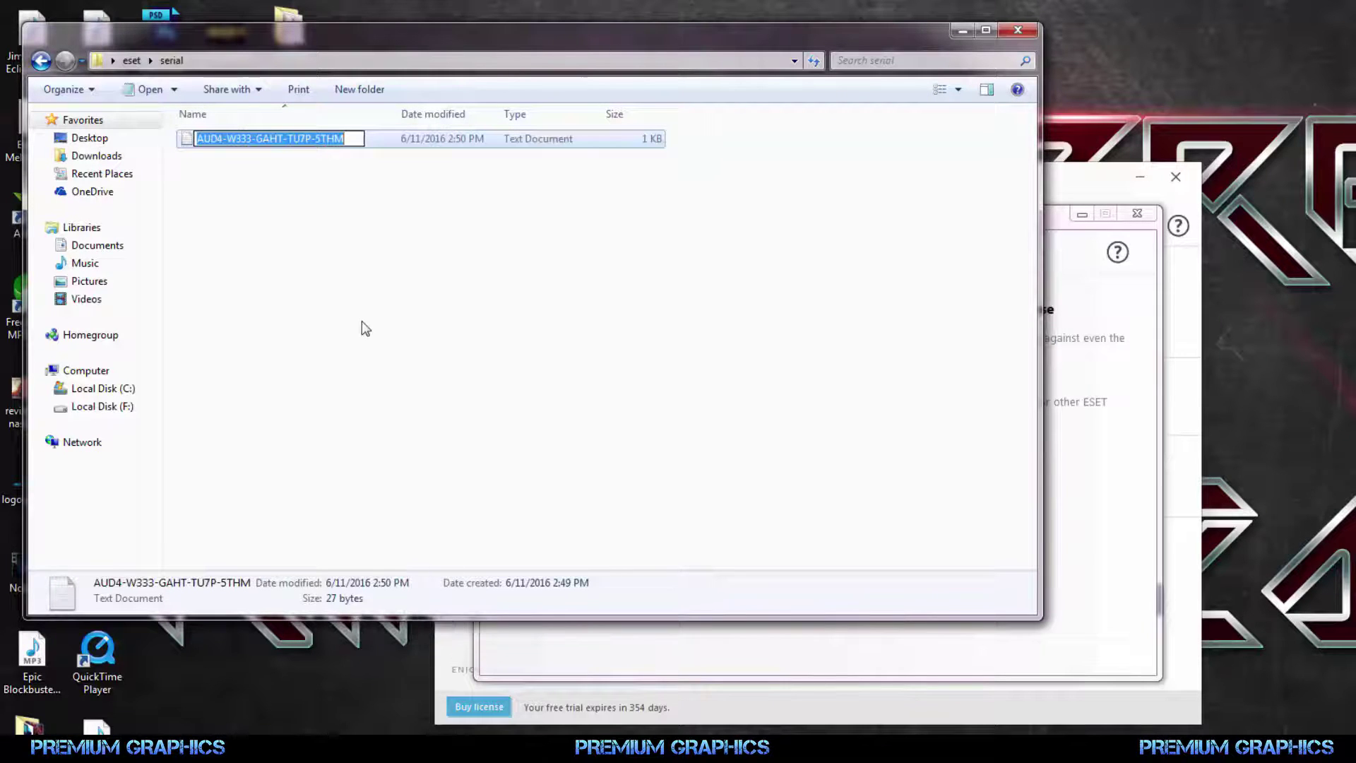
# Paste the copied key into Product activation and activate it
pyautogui.click(1079, 269)
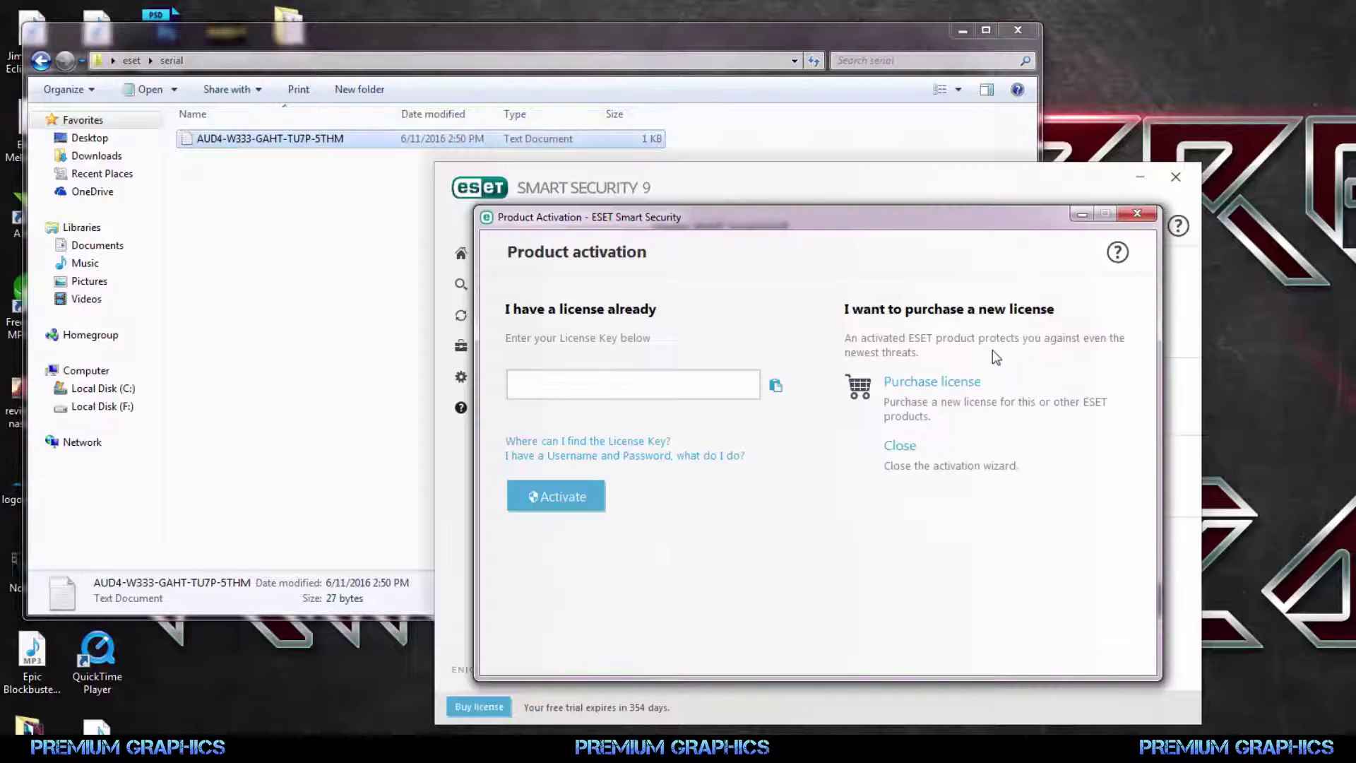
pyautogui.hotkey('ctrl', 'v')
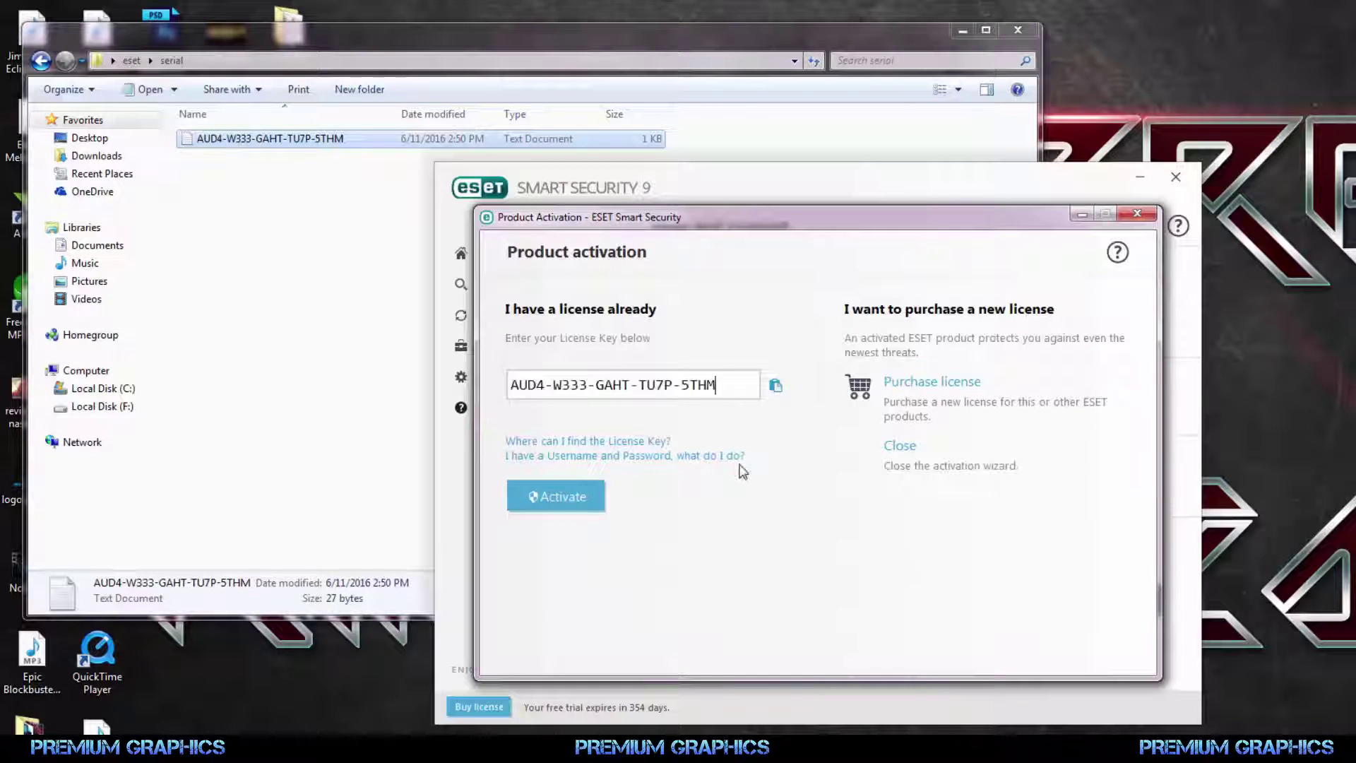
pyautogui.click(556, 496)
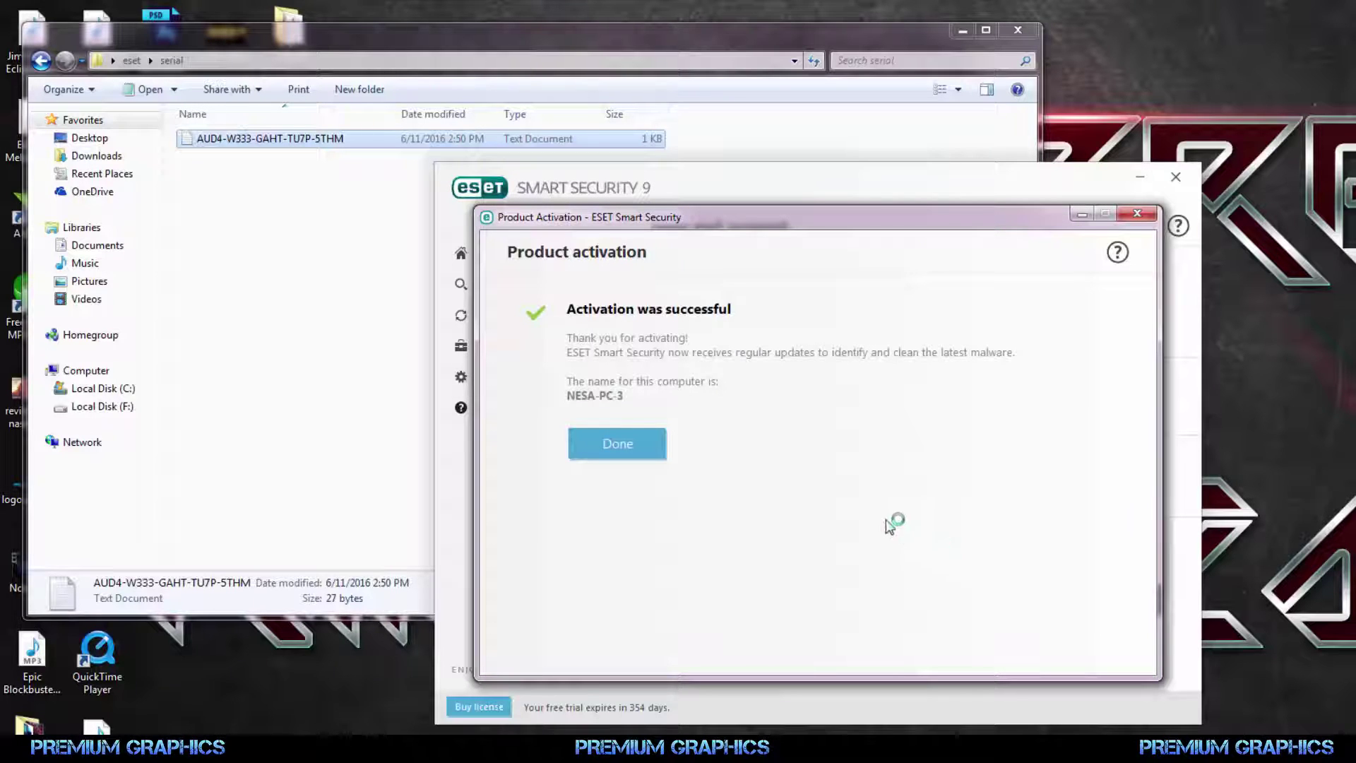
# Close the 'Activation was successful' window with Done
pyautogui.click(625, 450)
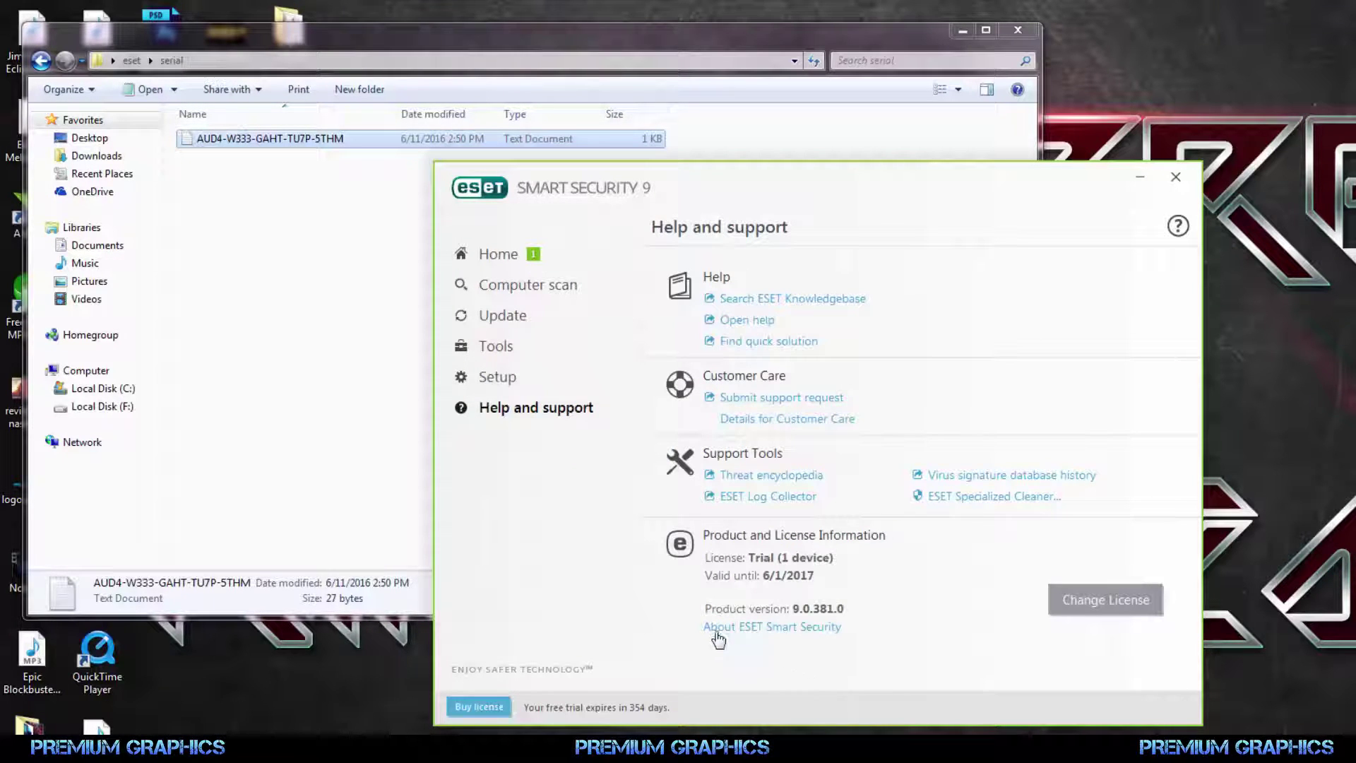